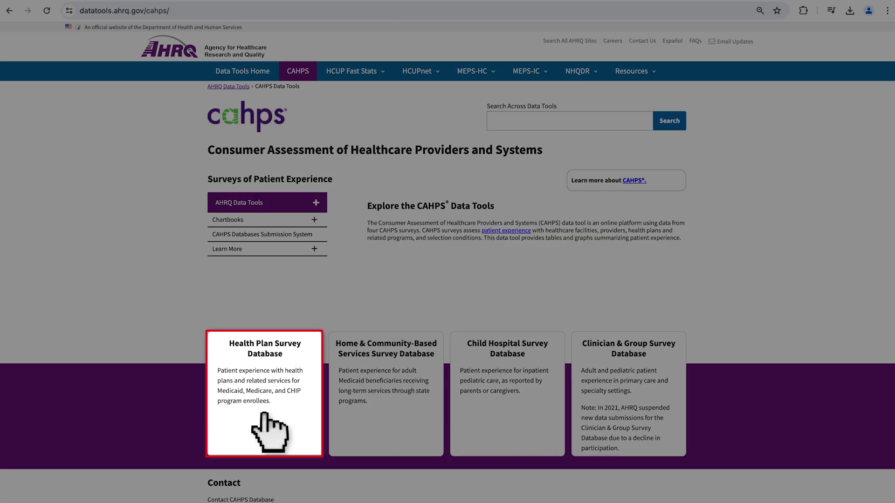
Step: Open the Health Plan Survey Database on the CAHPS page and return to the Data Tools home page
left_click(264, 393)
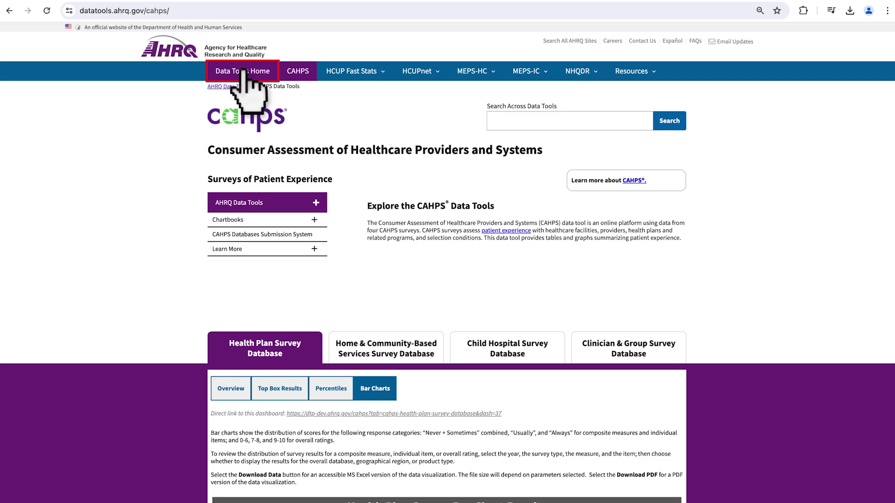
left_click(243, 72)
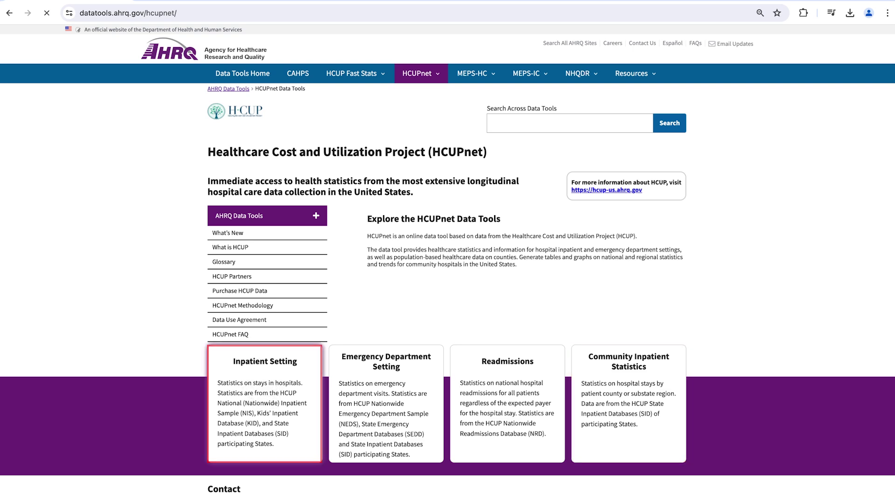
Step: Open the national inpatient Diagnoses and Procedures dashboard within HCUPnet's Inpatient Setting
left_click(256, 368)
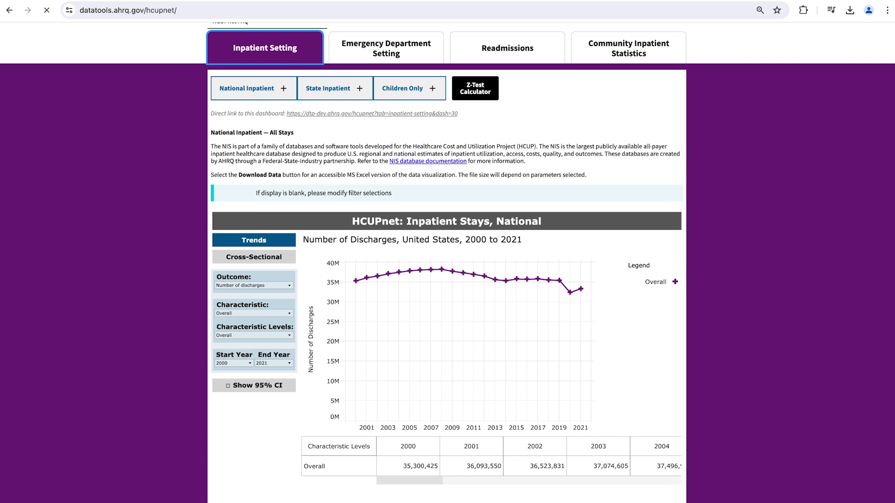
left_click(247, 88)
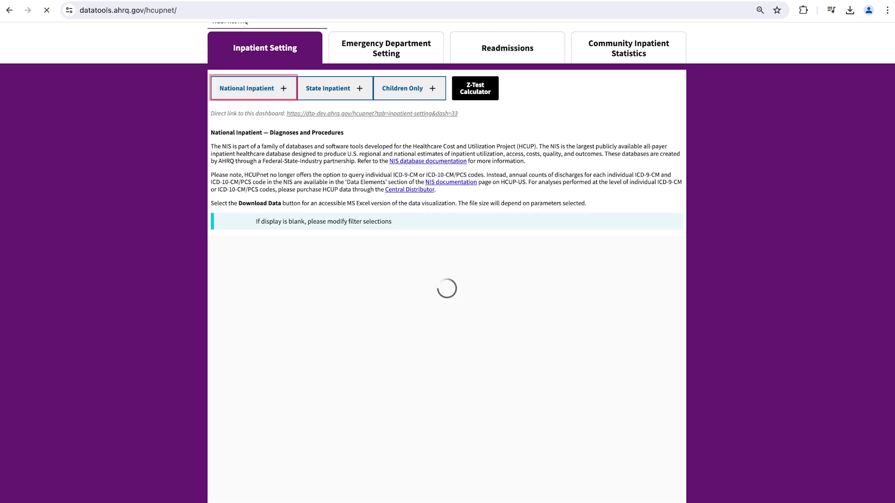
scroll(446, 261, "down", 4)
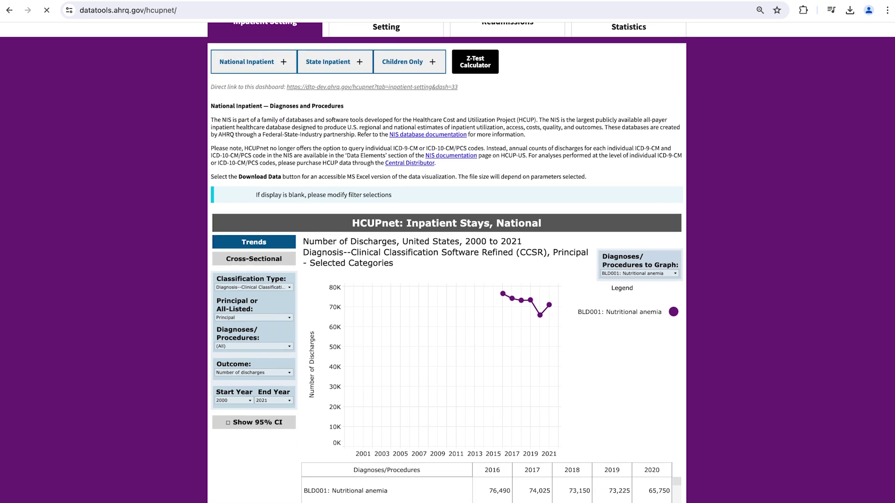
scroll(446, 261, "down", 2)
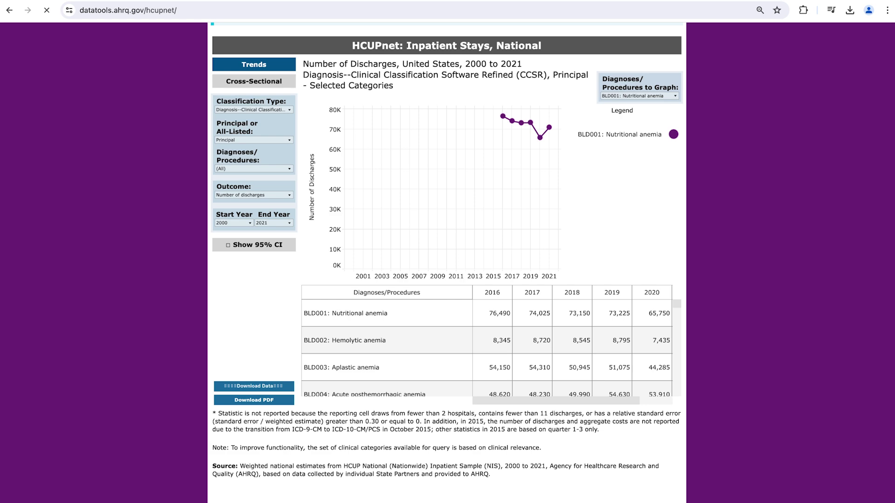
Step: Deselect all entries in the Diagnoses/Procedures filter of the national inpatient stays dashboard
left_click(254, 168)
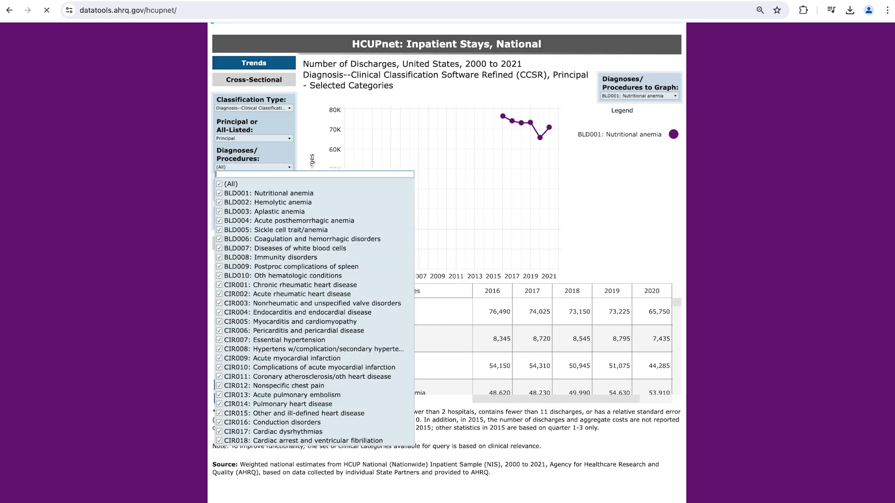
left_click(219, 184)
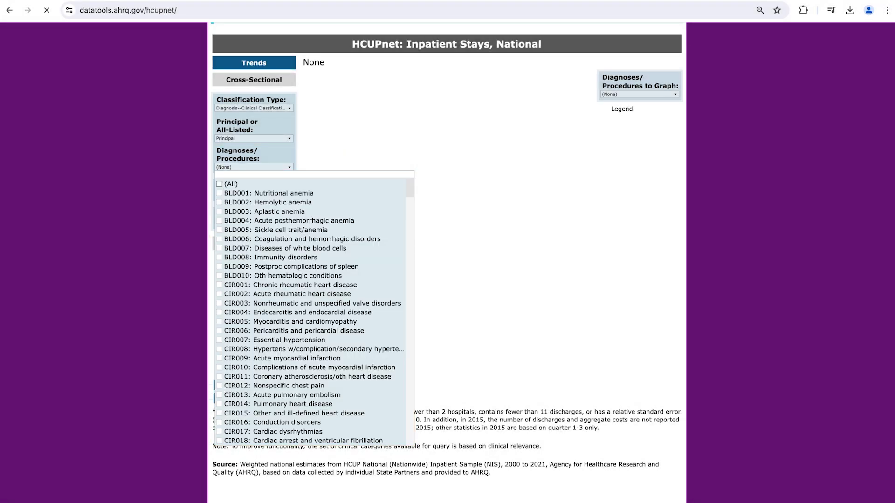
key("Escape")
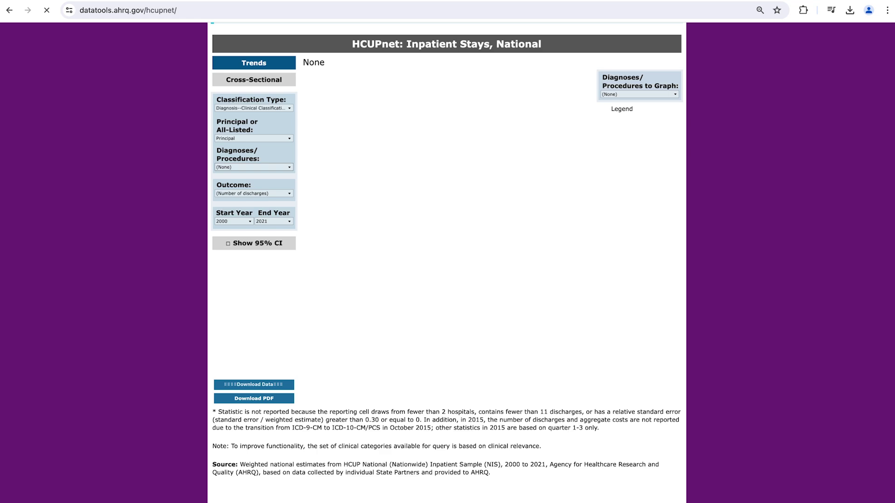
Step: Search the diagnoses for "diabetes", select END002 and END003 (diabetes mellitus without and with complication), and graph all selected diagnoses
left_click(253, 167)
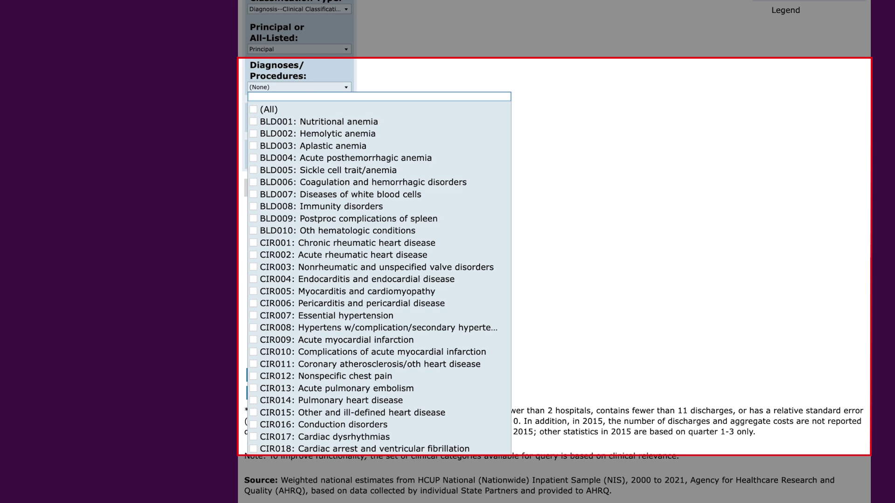
type("diabete")
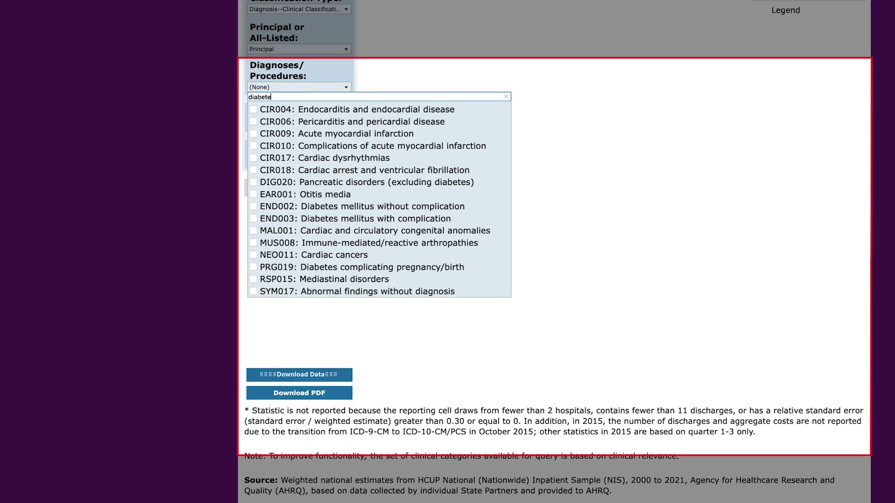
type("s")
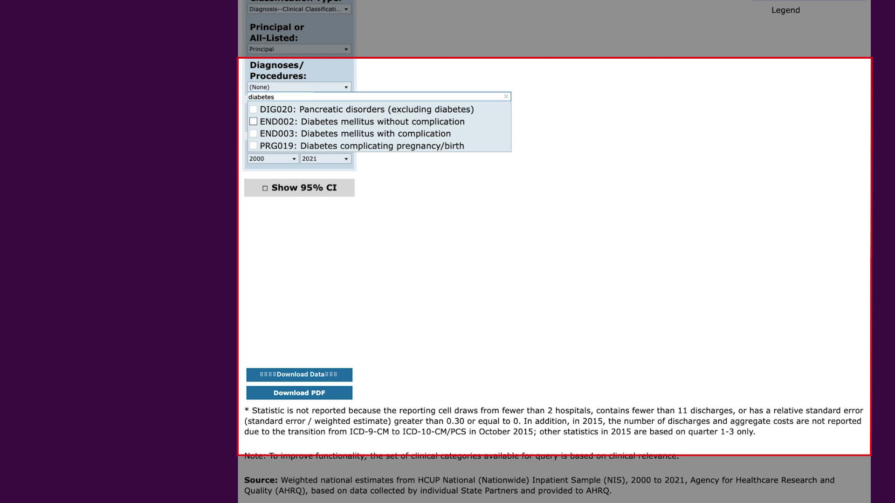
left_click(253, 122)
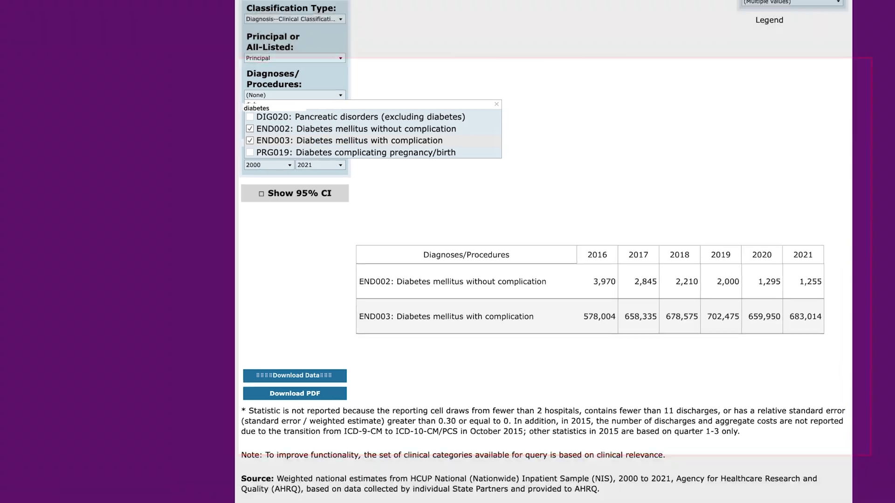
key("Escape")
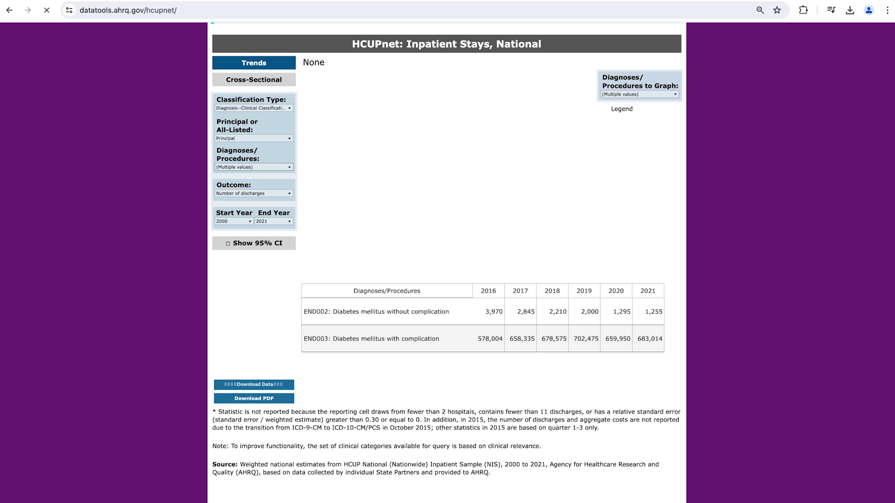
left_click(634, 94)
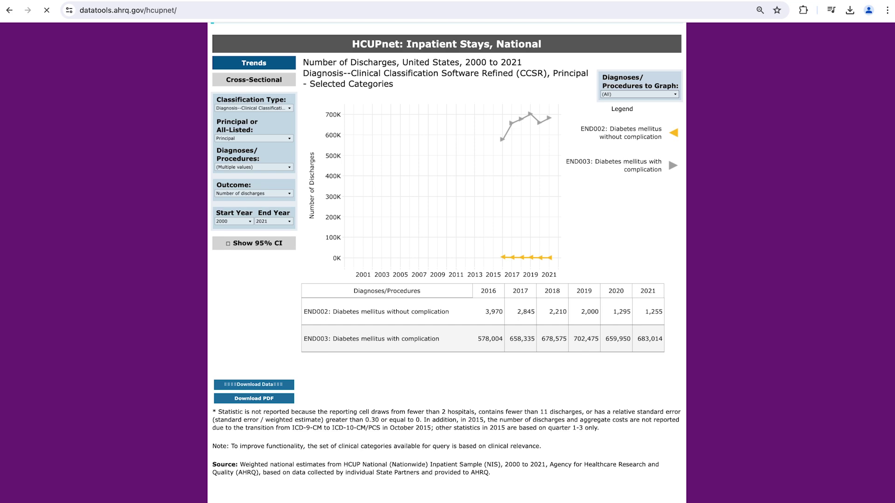
Step: Open the HCUP Fast Stats dashboard on state trends in hospital utilization by payer for inpatient stays
scroll(446, 260, "up", 8)
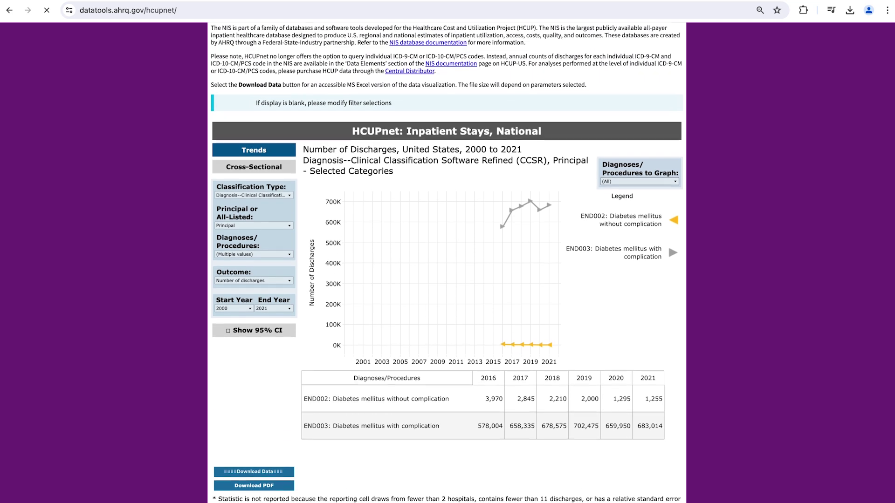
scroll(447, 261, "up", 4)
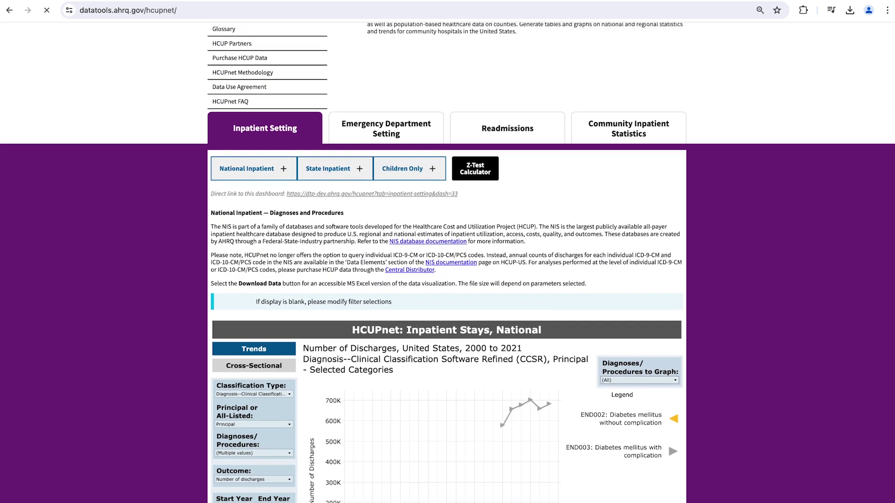
scroll(447, 261, "up", 3)
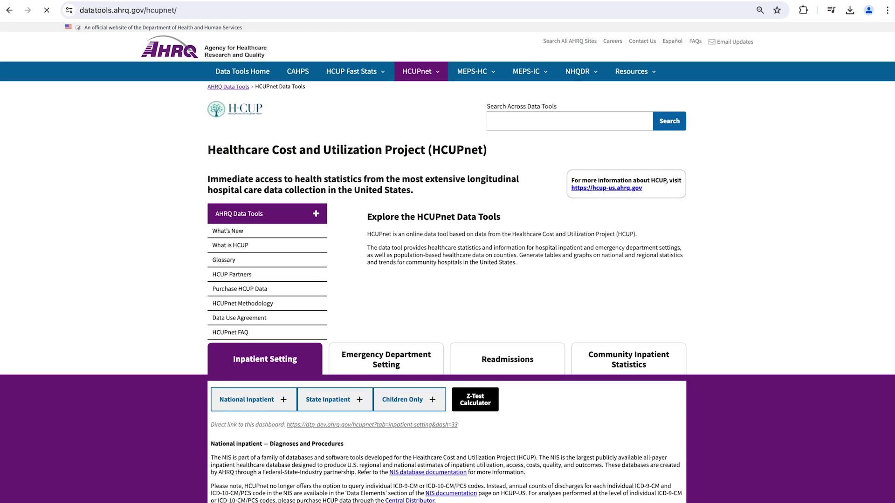
left_click(363, 67)
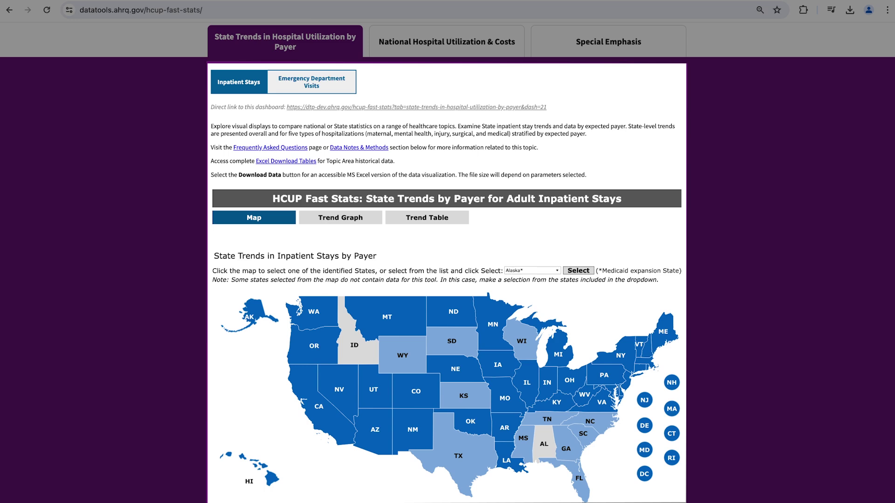
Step: Show Arizona's adult inpatient stay trend graph and set California as the comparison state
left_click(380, 435)
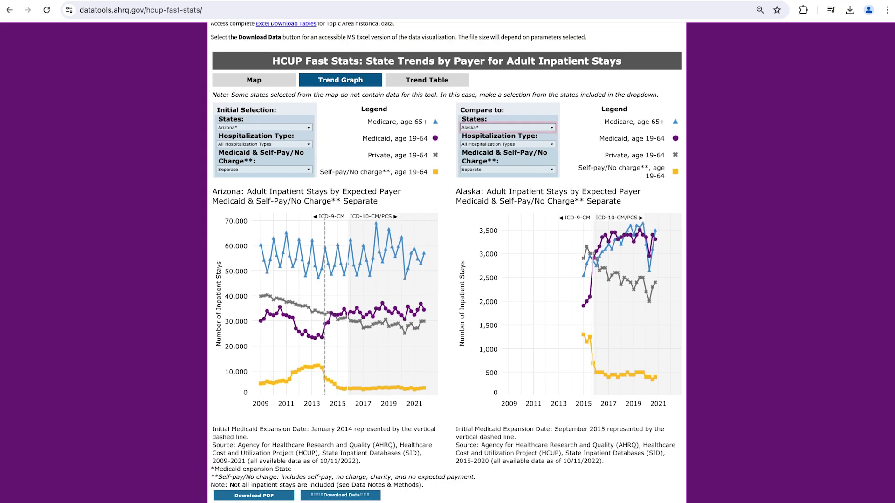
left_click(520, 103)
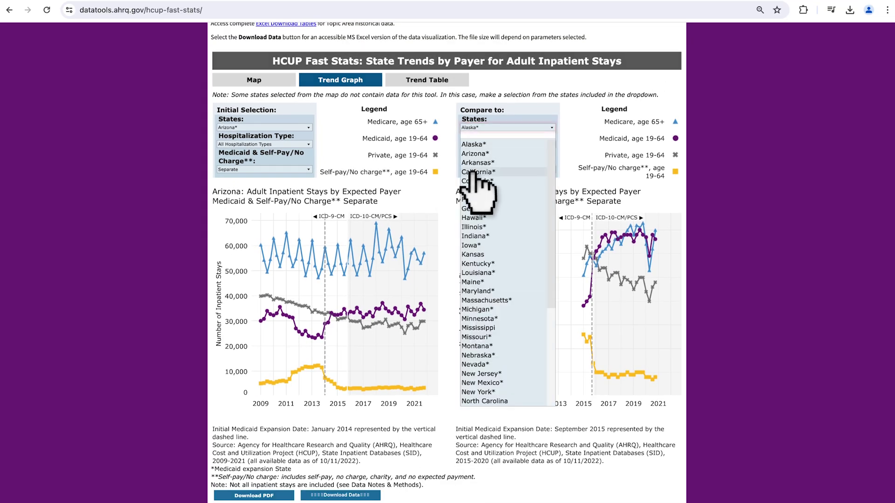
left_click(474, 144)
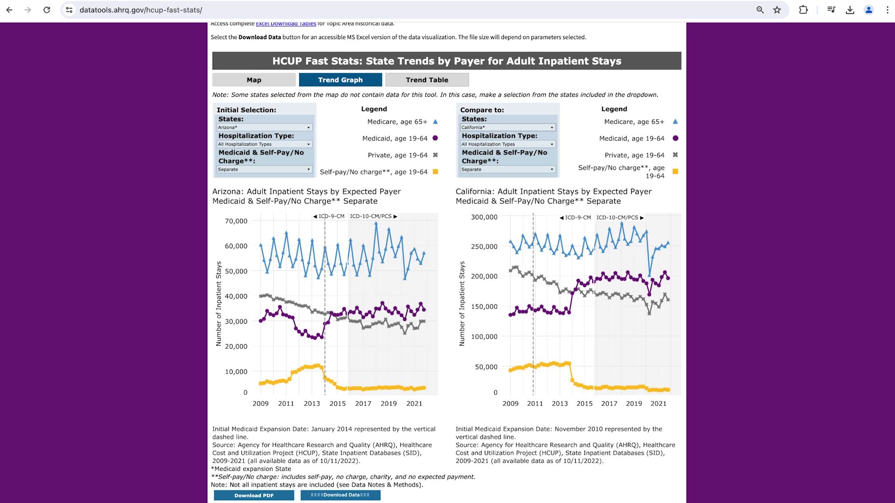
Step: Show the Arizona and California comparison as a trend table and download its data
left_click(428, 79)
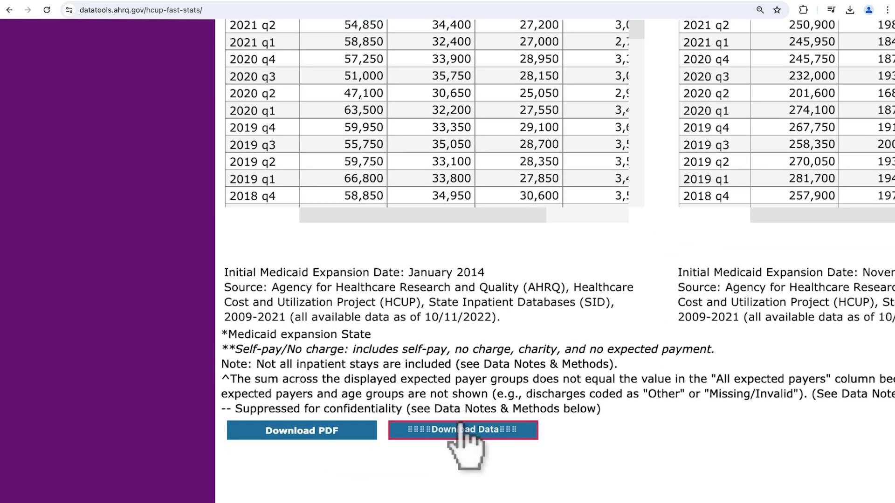
left_click(338, 496)
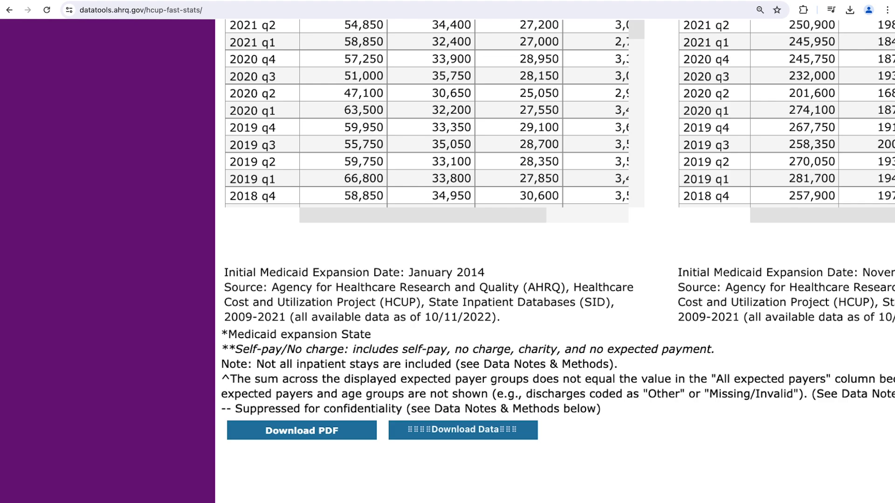
Step: Review the notes and the complete Excel download tables below the state trends dashboard
scroll(447, 261, "down", 5)
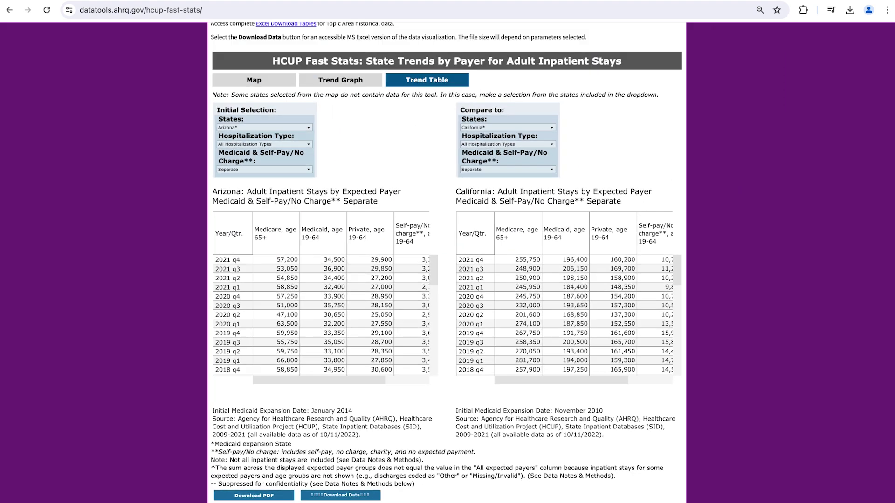
scroll(446, 261, "down", 8)
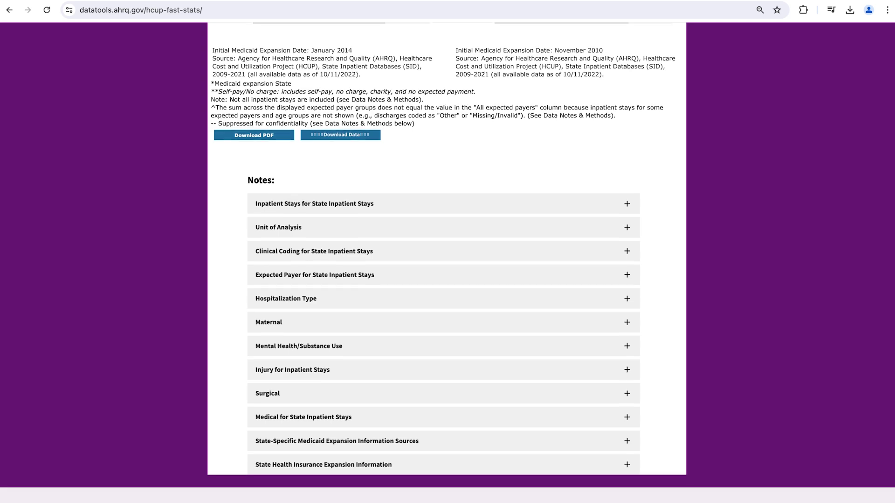
scroll(446, 261, "down", 8)
scroll(446, 261, "down", 2)
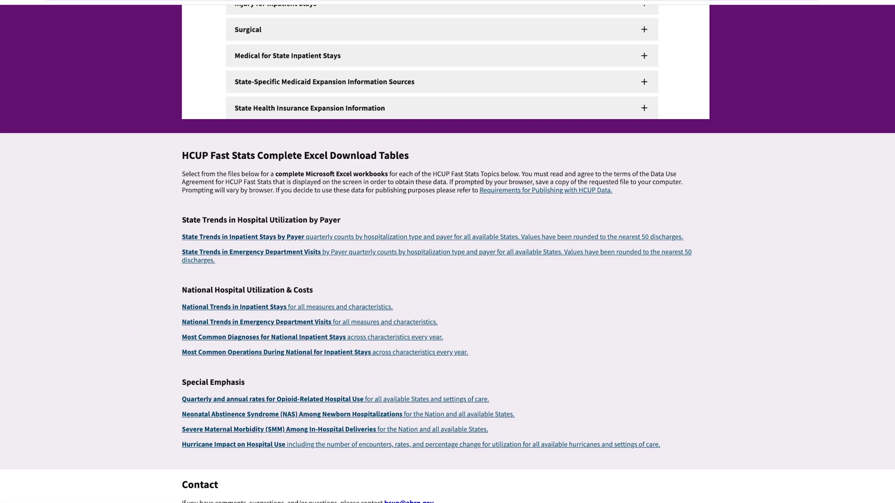
Step: Open the MEPS-HC data tools page of the Medical Expenditure Panel Survey Household Component
scroll(447, 251, "up", 6)
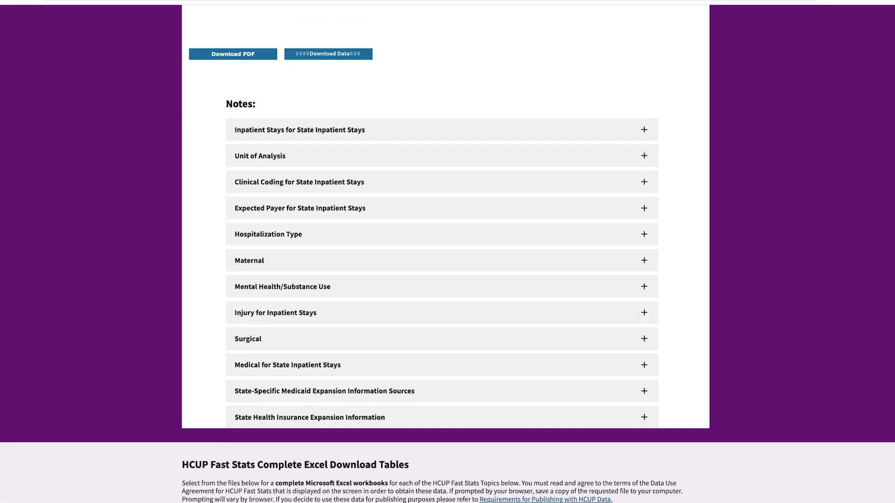
scroll(447, 252, "up", 15)
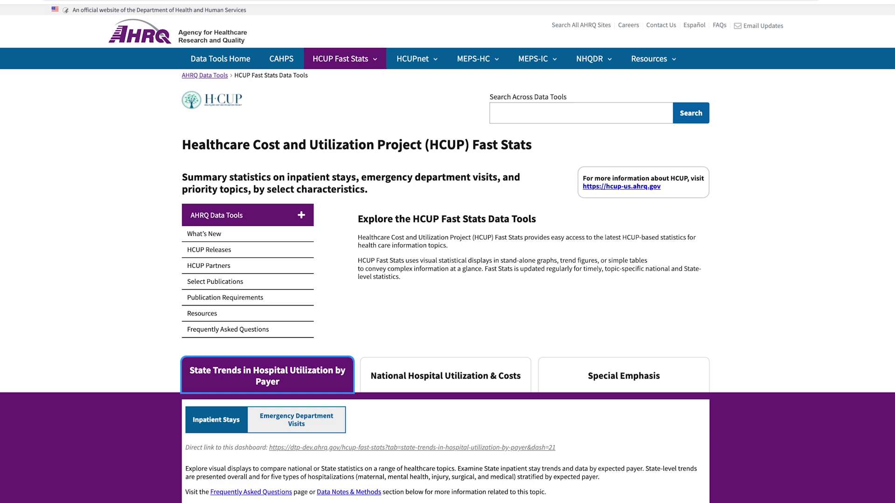
left_click(477, 60)
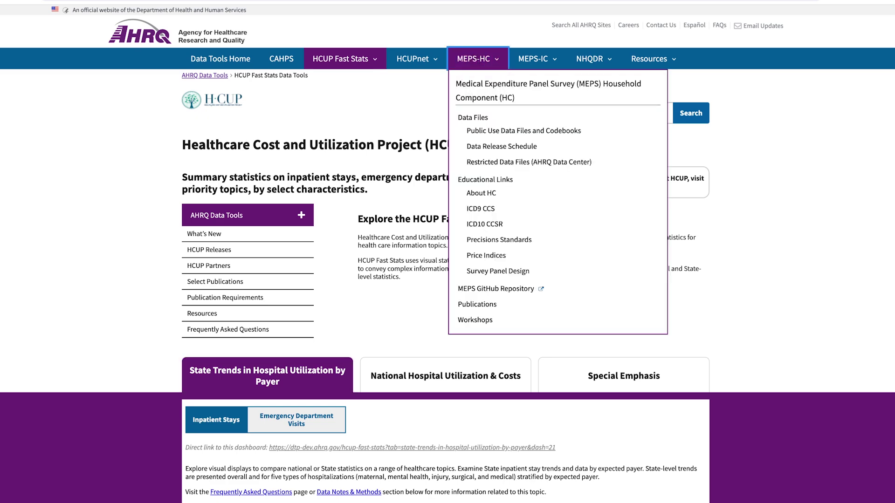
key("Return")
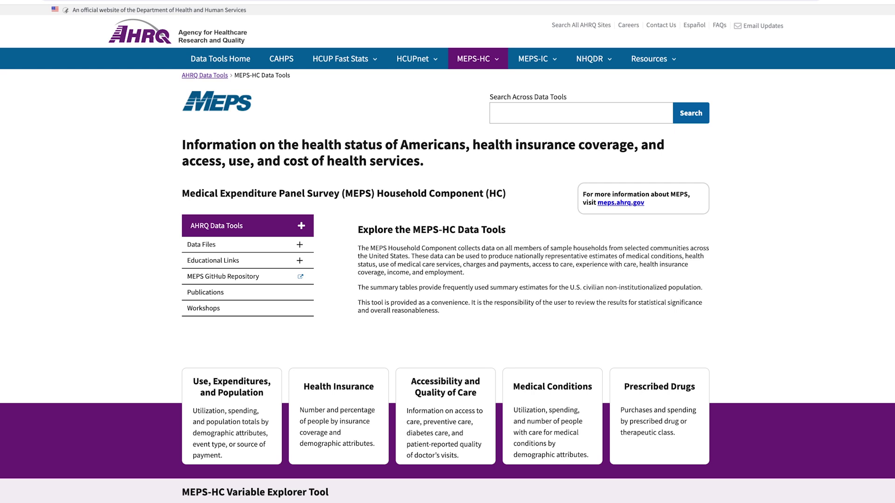
key("Tab")
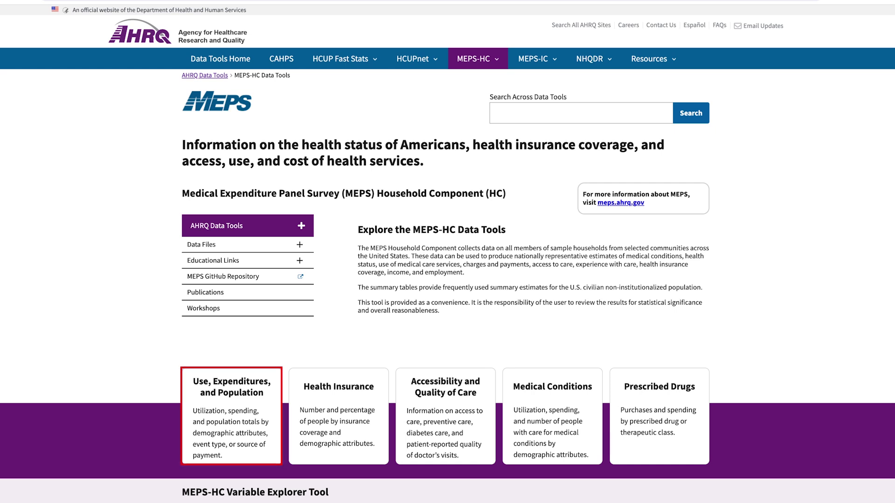
key("Tab")
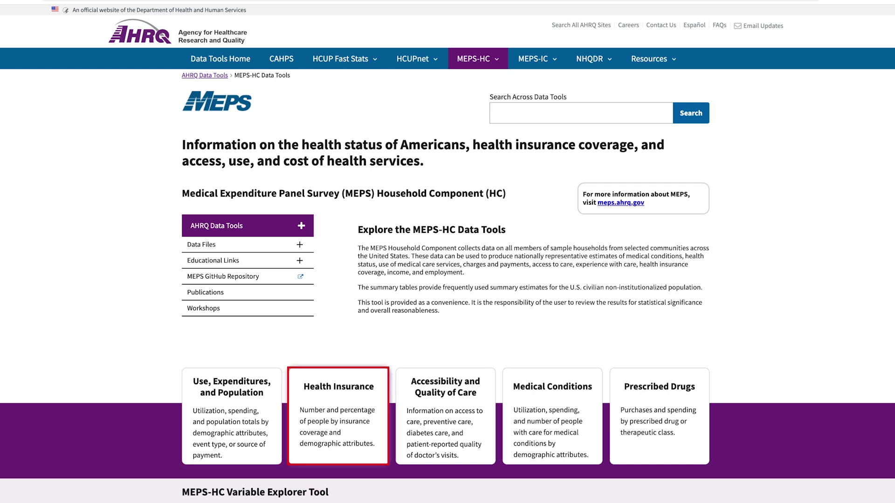
key("Tab")
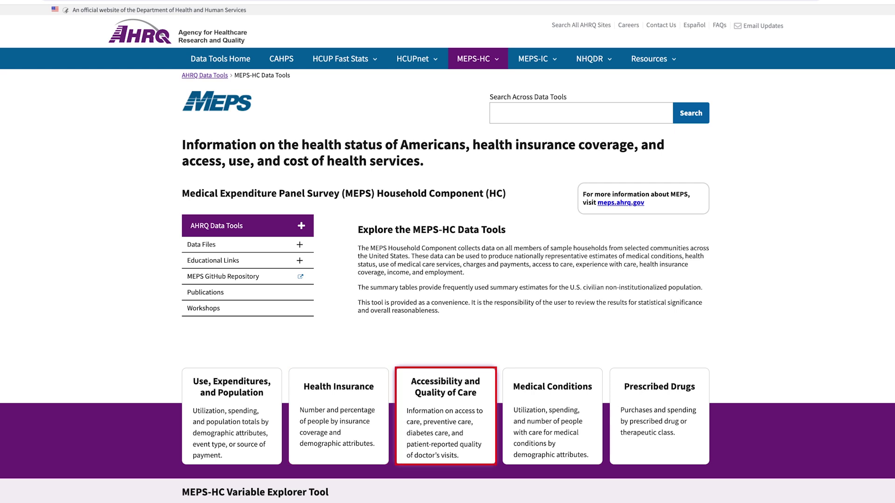
key("Tab")
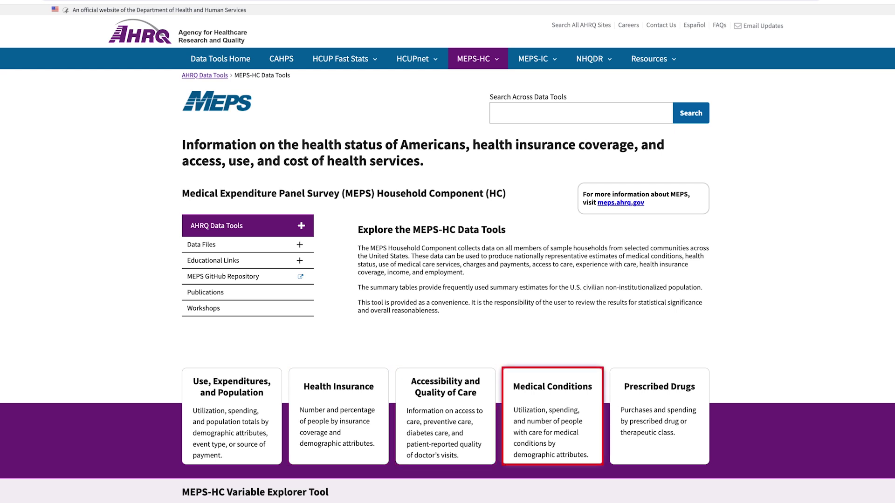
Step: Open the Medical Conditions dashboard among the MEPS-HC data tools
key("Tab")
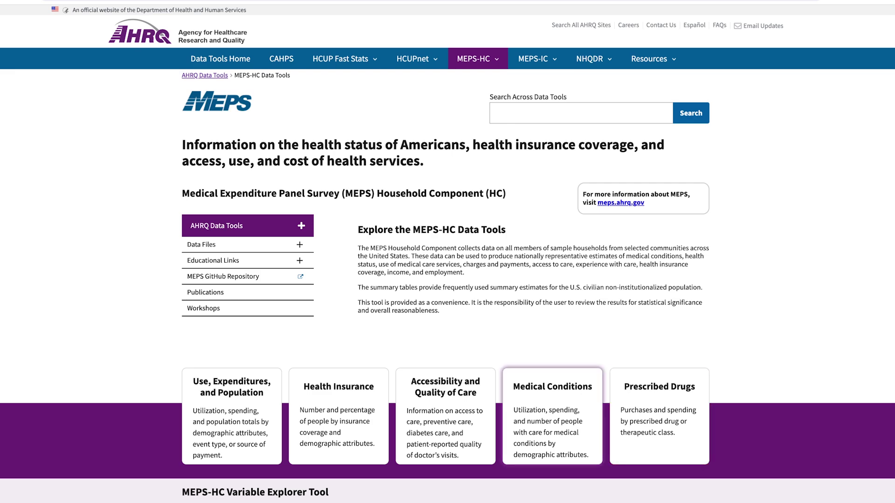
left_click(544, 411)
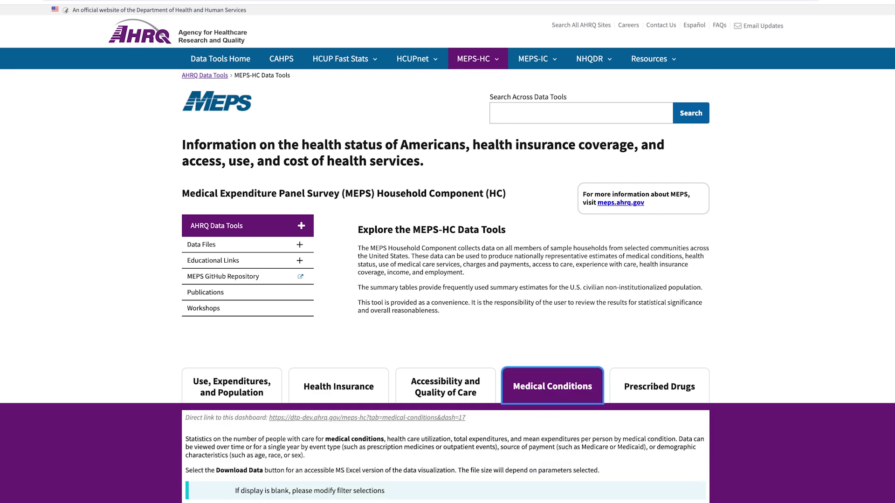
scroll(448, 254, "down", 1)
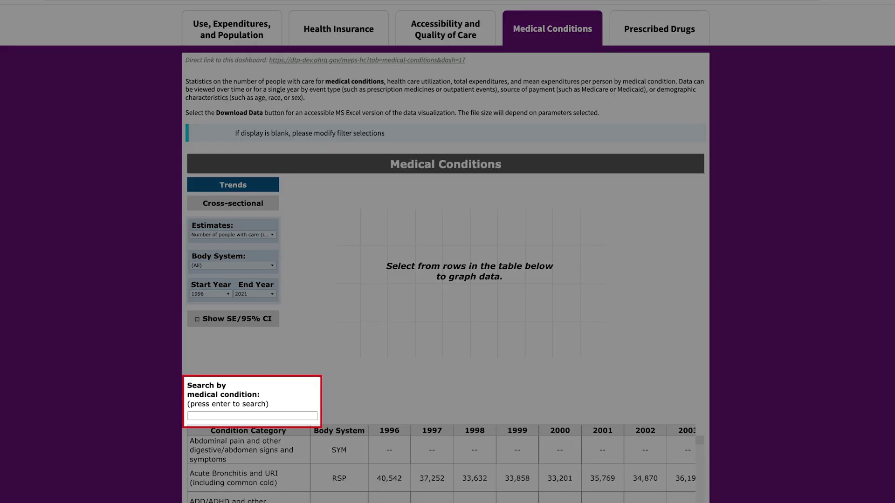
Step: Search the medical conditions for "diabetes" and graph the Diabetes mellitus trend
type("iabetes")
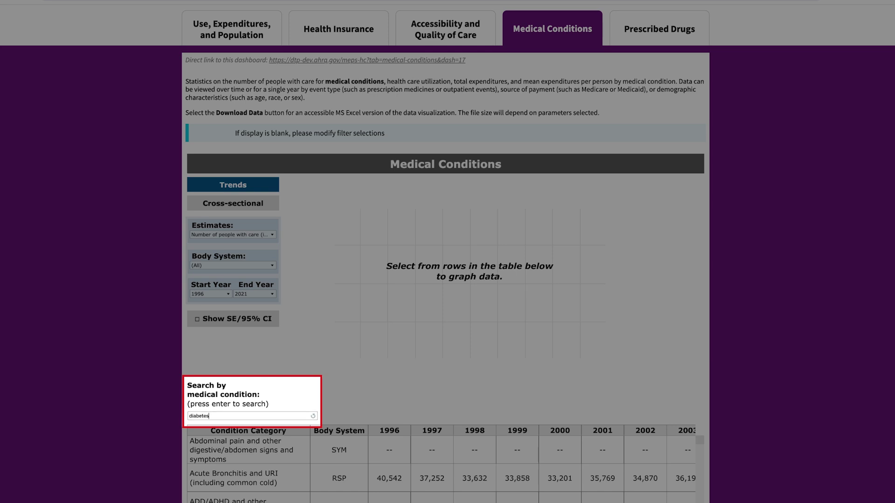
key("Return")
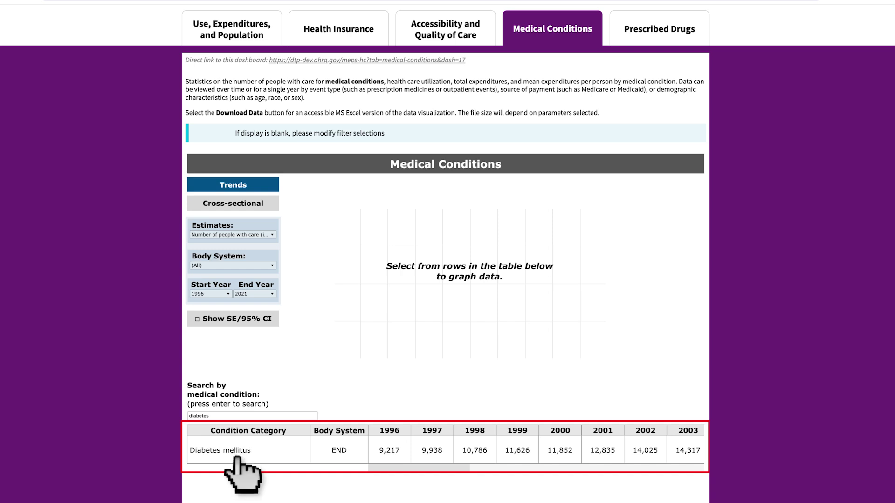
left_click(220, 450)
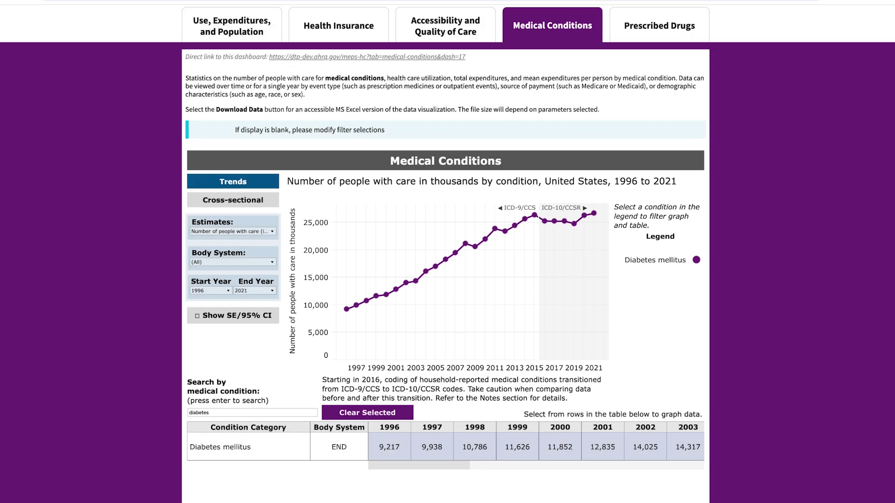
Step: Load the MEPS-HC Variable Explorer Tool table for the Annual/Main Public Use Files (PUFS)
scroll(448, 251, "down", 9)
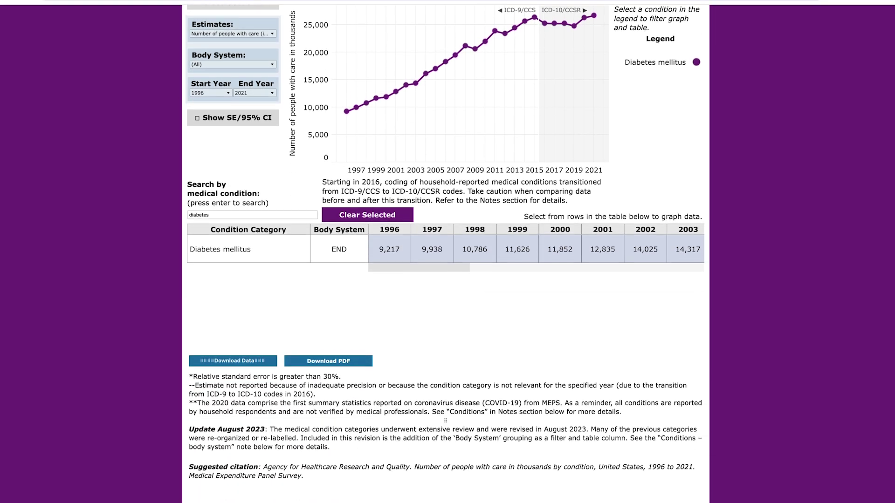
scroll(448, 252, "down", 12)
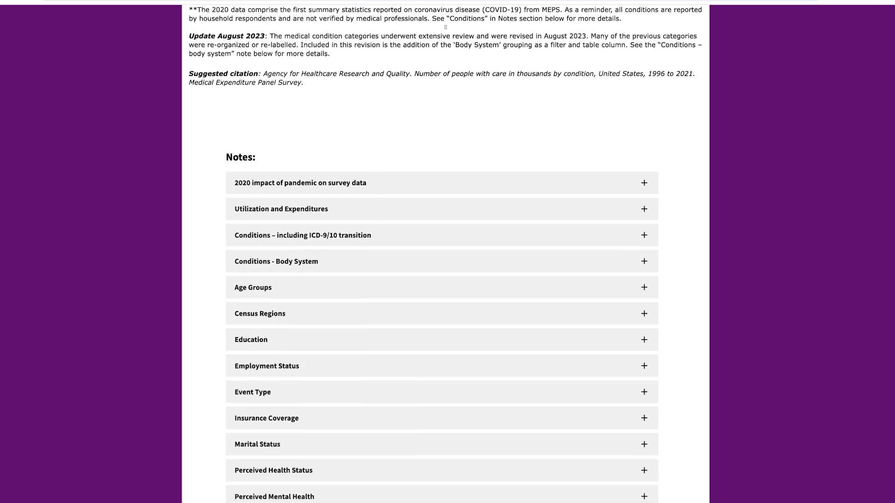
scroll(447, 252, "down", 3)
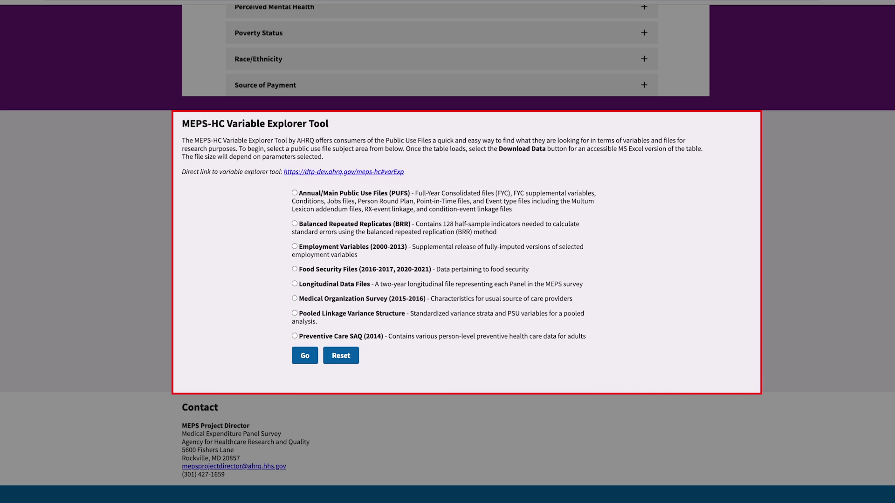
left_click(294, 192)
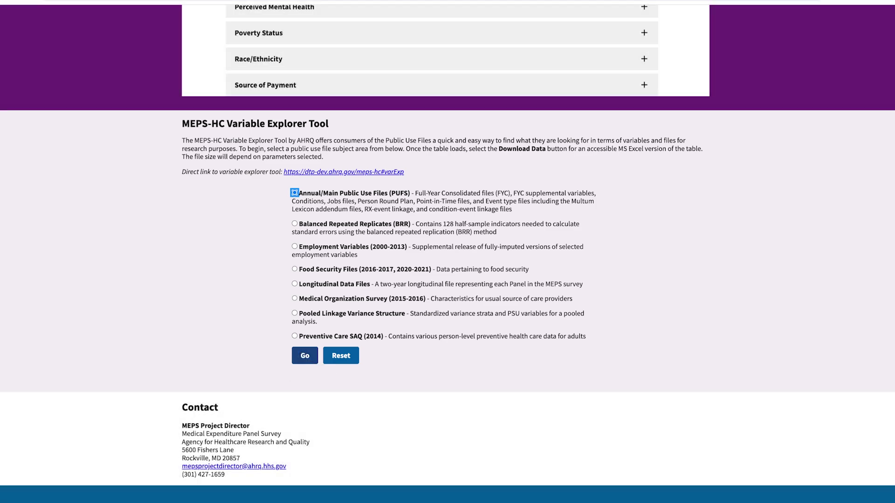
left_click(304, 355)
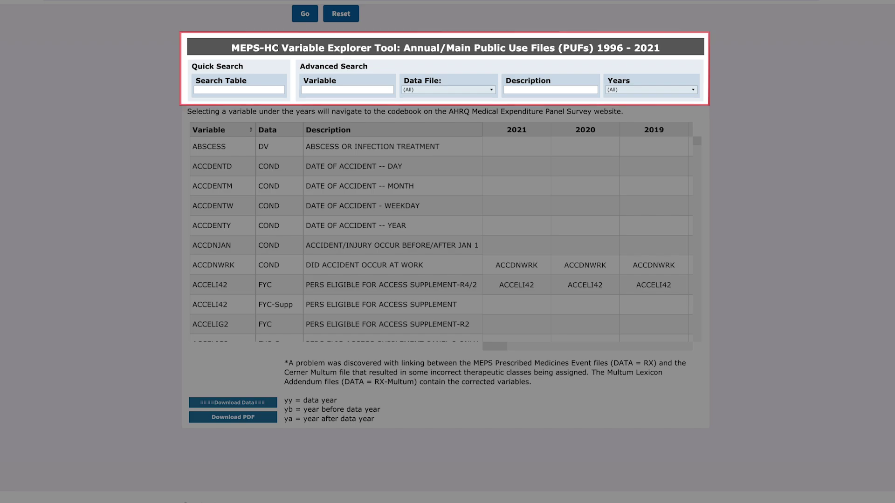
Step: Go to the MEPS-IC data tools page and open its Private Sector - State dashboard
scroll(447, 252, "up", 6)
scroll(447, 251, "up", 15)
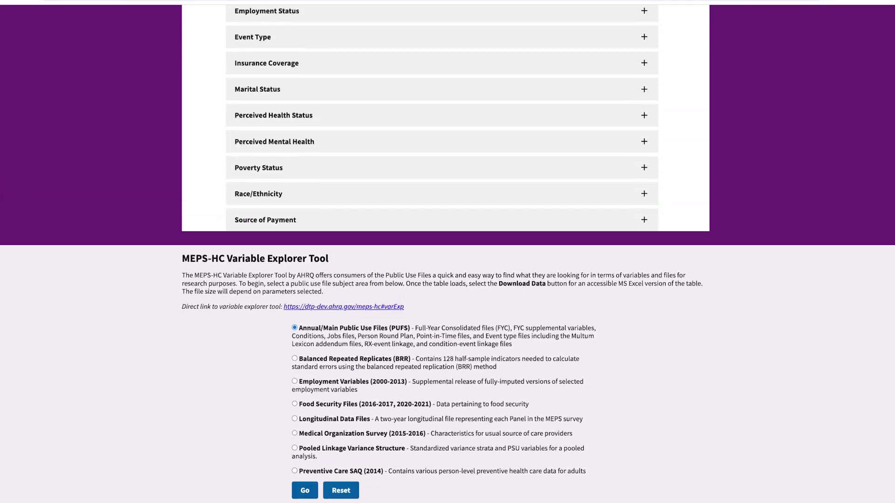
scroll(447, 252, "up", 15)
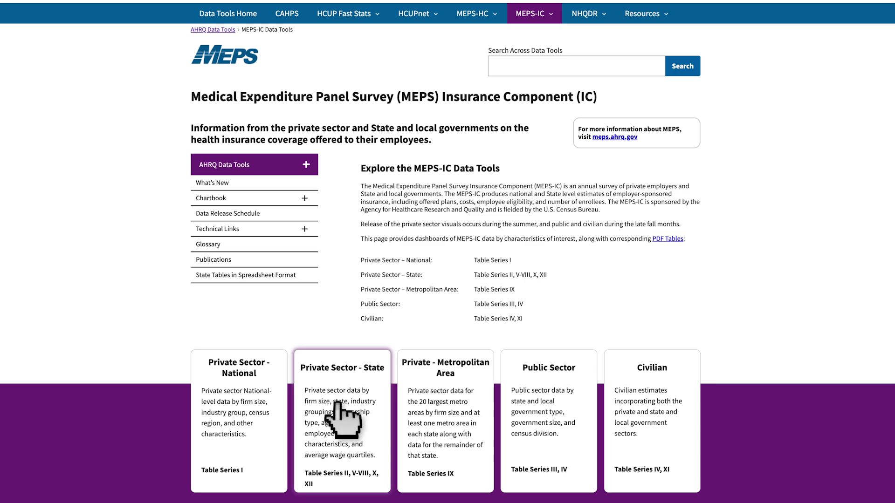
left_click(342, 367)
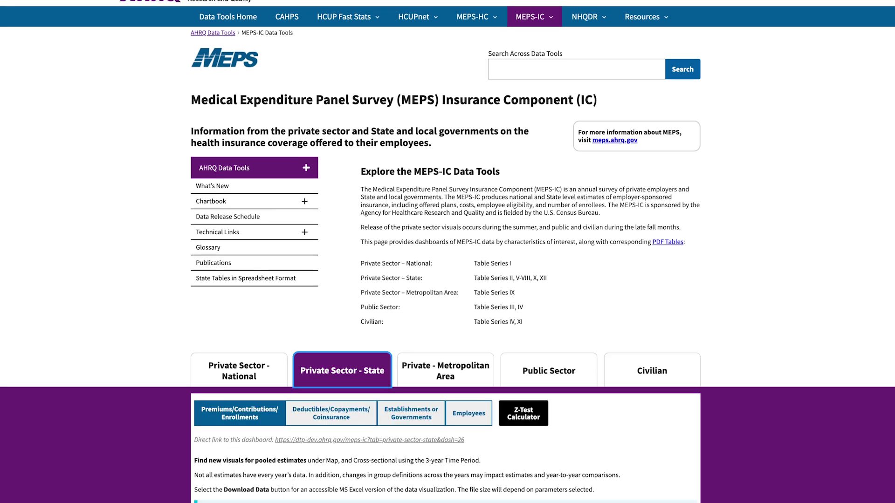
Step: Switch the Private Sector - State dashboard to the Deductibles/Copayments/Coinsurance data
scroll(447, 252, "down", 6)
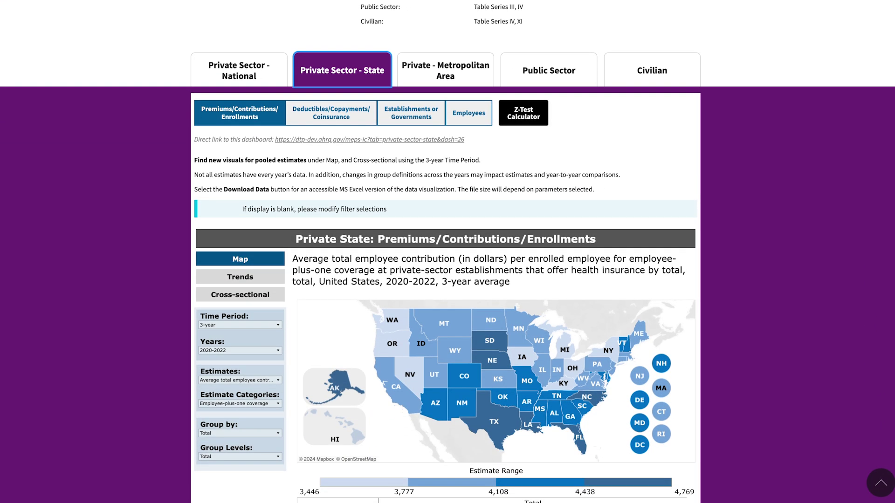
scroll(447, 252, "down", 2)
left_click(337, 41)
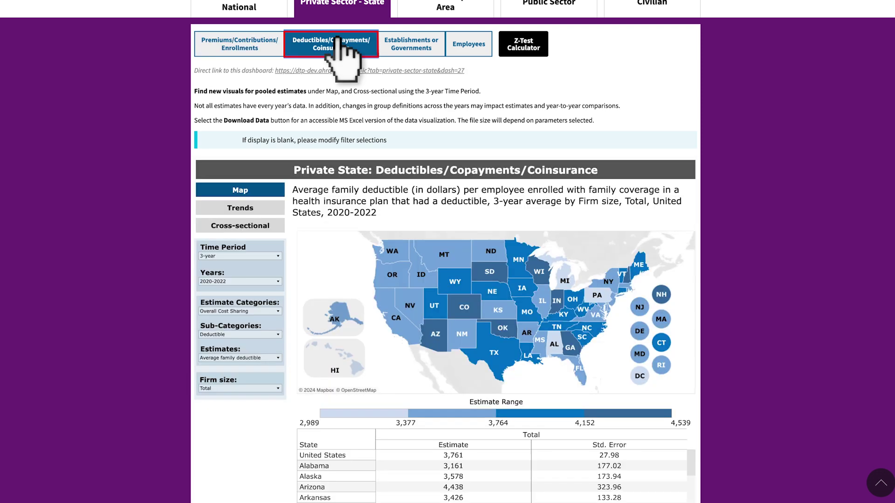
Step: Review the state deductible map, the estimates table and the complete MEPS-IC table series PDF links below the dashboard
scroll(343, 52, "down", 1)
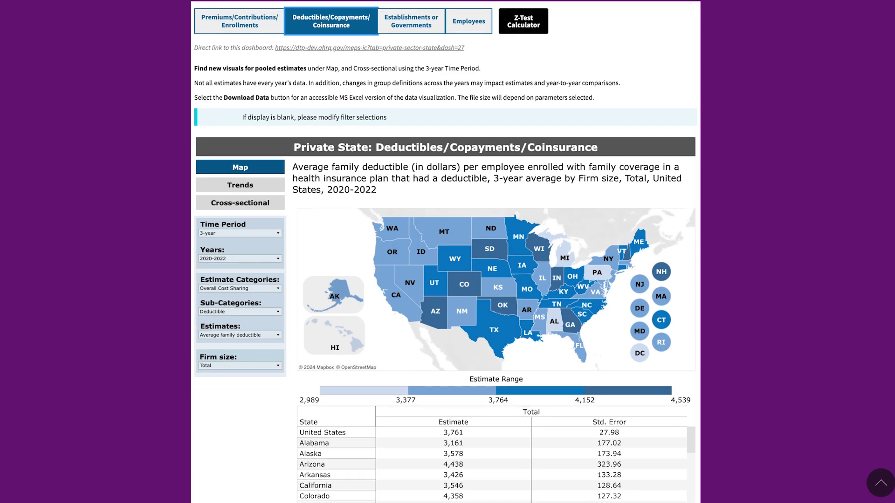
scroll(445, 251, "down", 1)
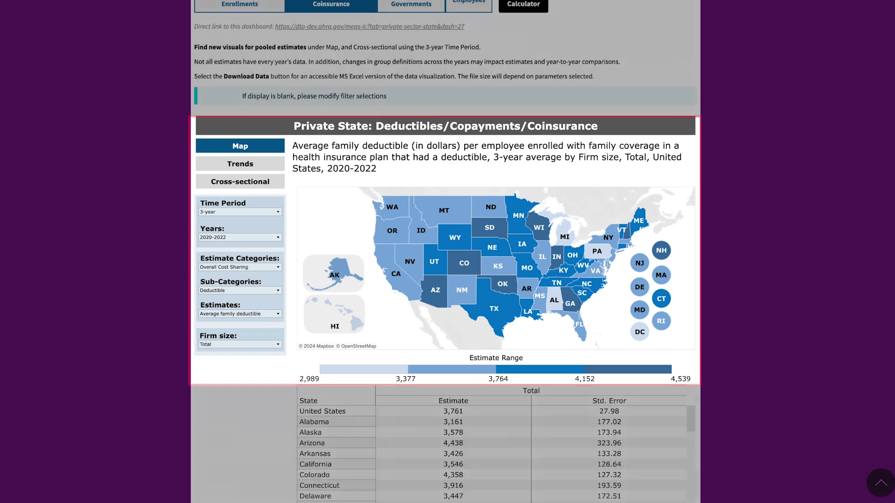
scroll(448, 251, "down", 4)
scroll(448, 252, "down", 10)
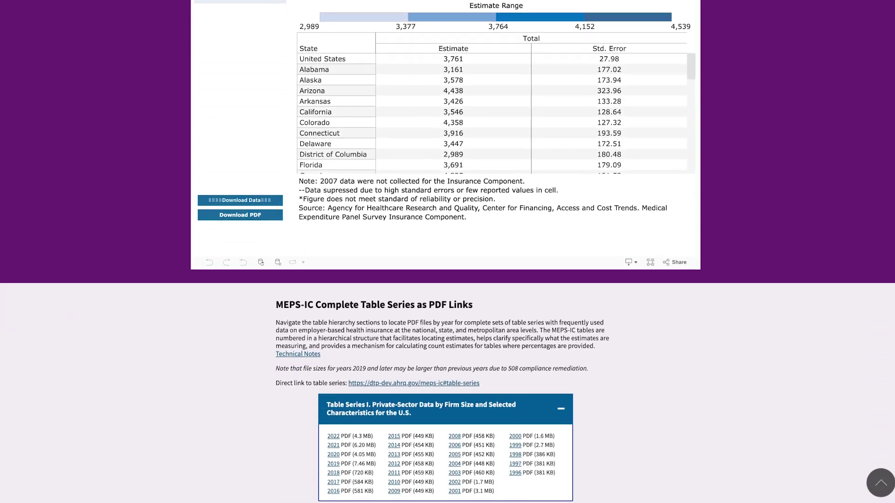